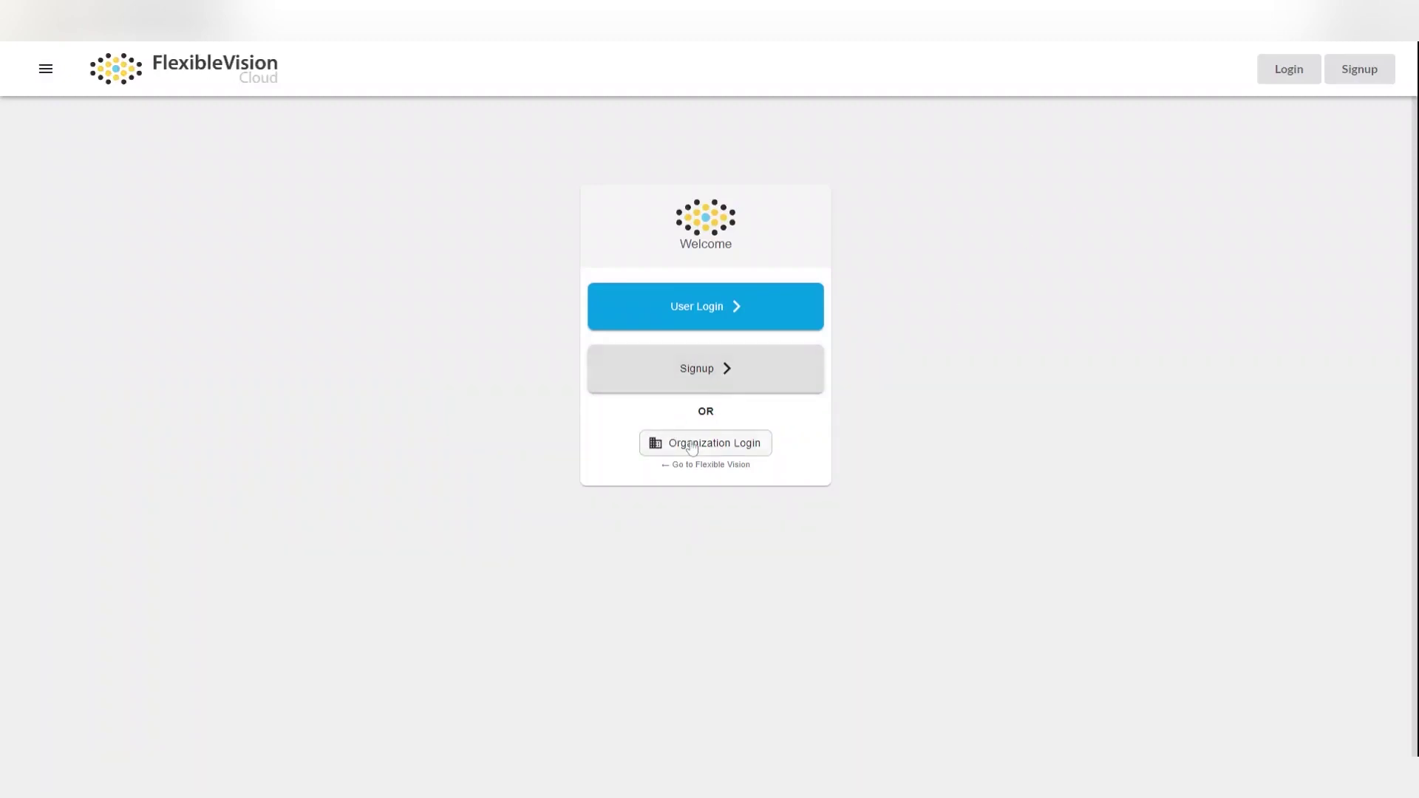
Sign in to the company-xyz organization and continue with a Google account
{"action": "left_click", "coordinate": [691, 443]}
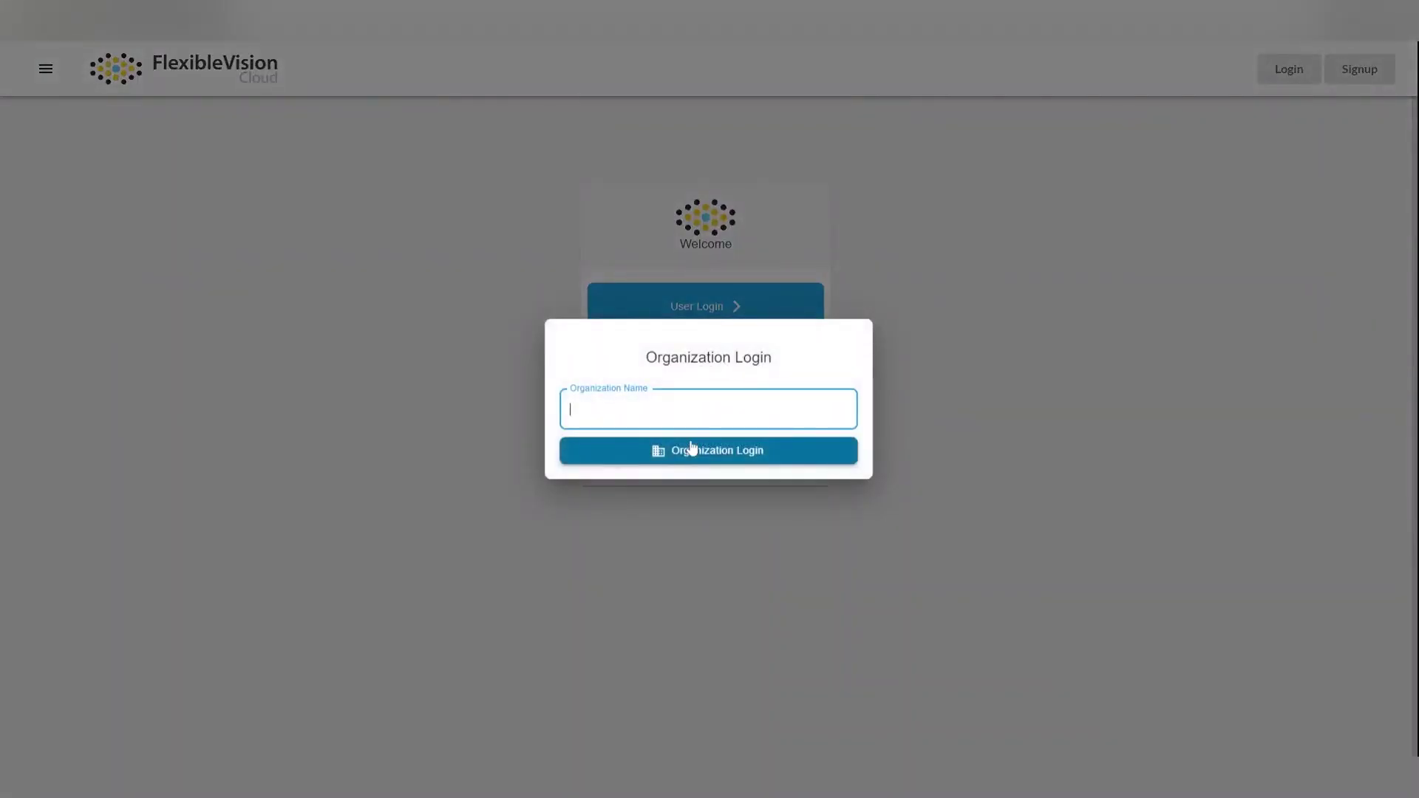
{"action": "type", "text": "company-xyz"}
{"action": "left_click", "coordinate": [697, 451]}
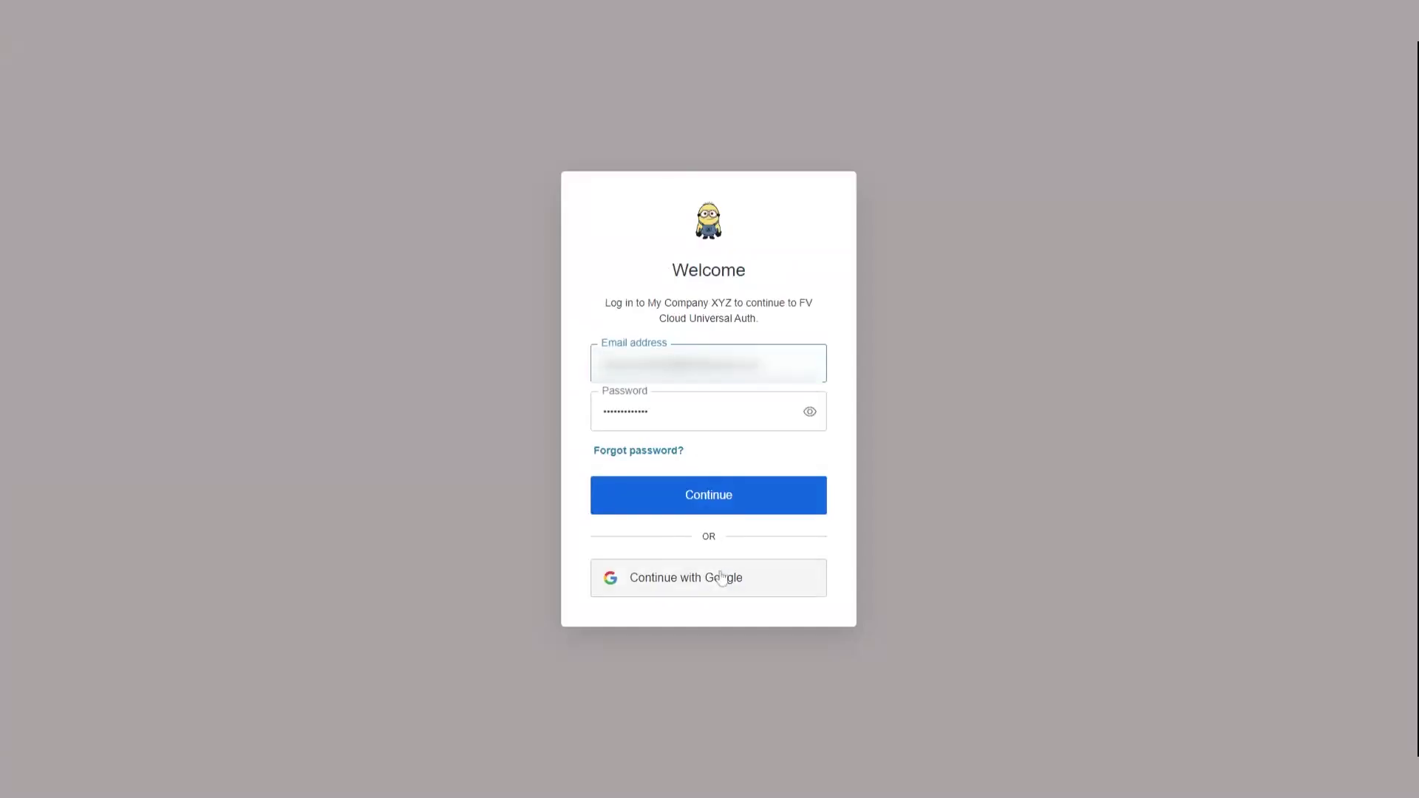
{"action": "left_click", "coordinate": [718, 580]}
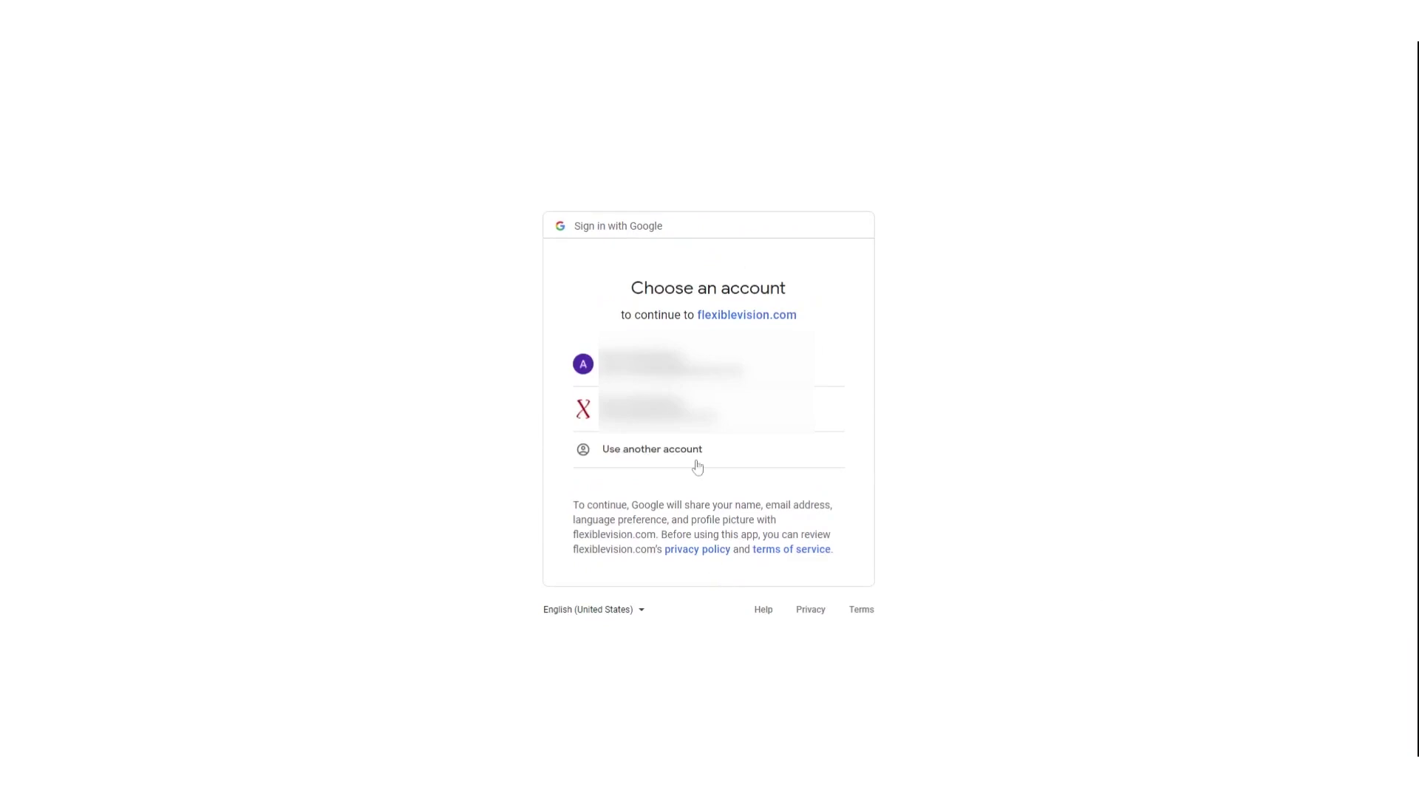
Choose the Google account to sign in, then go to the Admin Console
{"action": "left_click", "coordinate": [676, 366]}
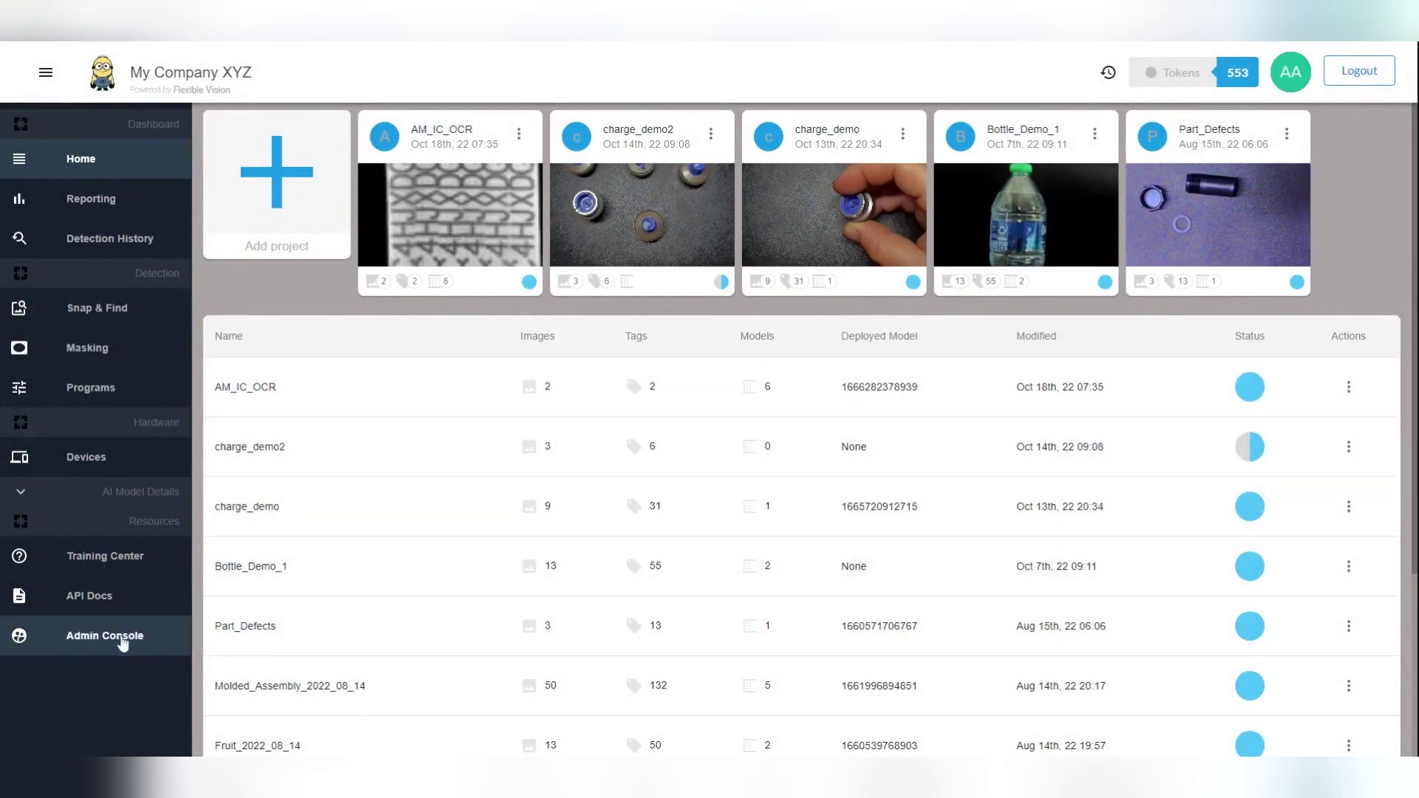
{"action": "left_click", "coordinate": [92, 646]}
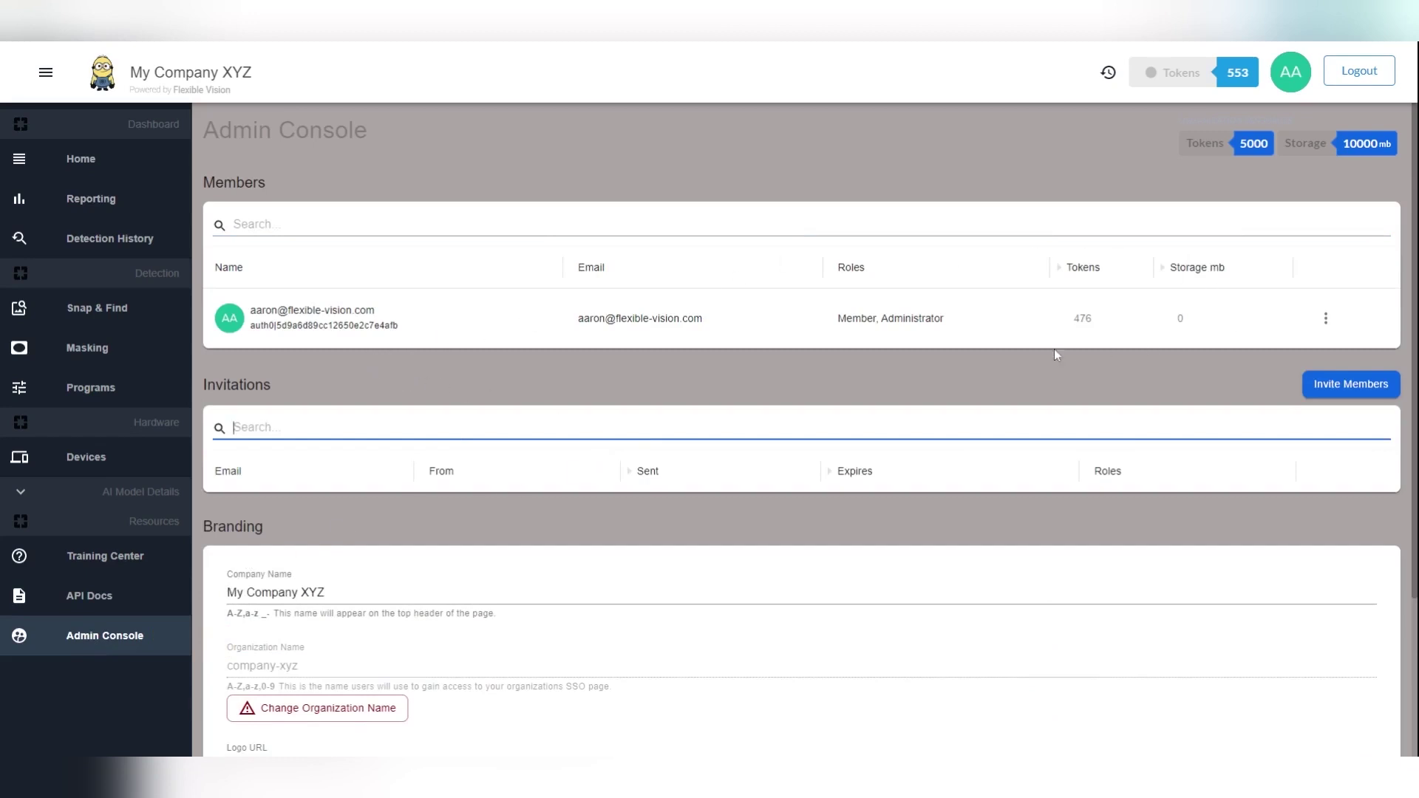
Invite a new member by entering their name and e-mail, using the google-oauth2 connection
{"action": "left_click", "coordinate": [1327, 396]}
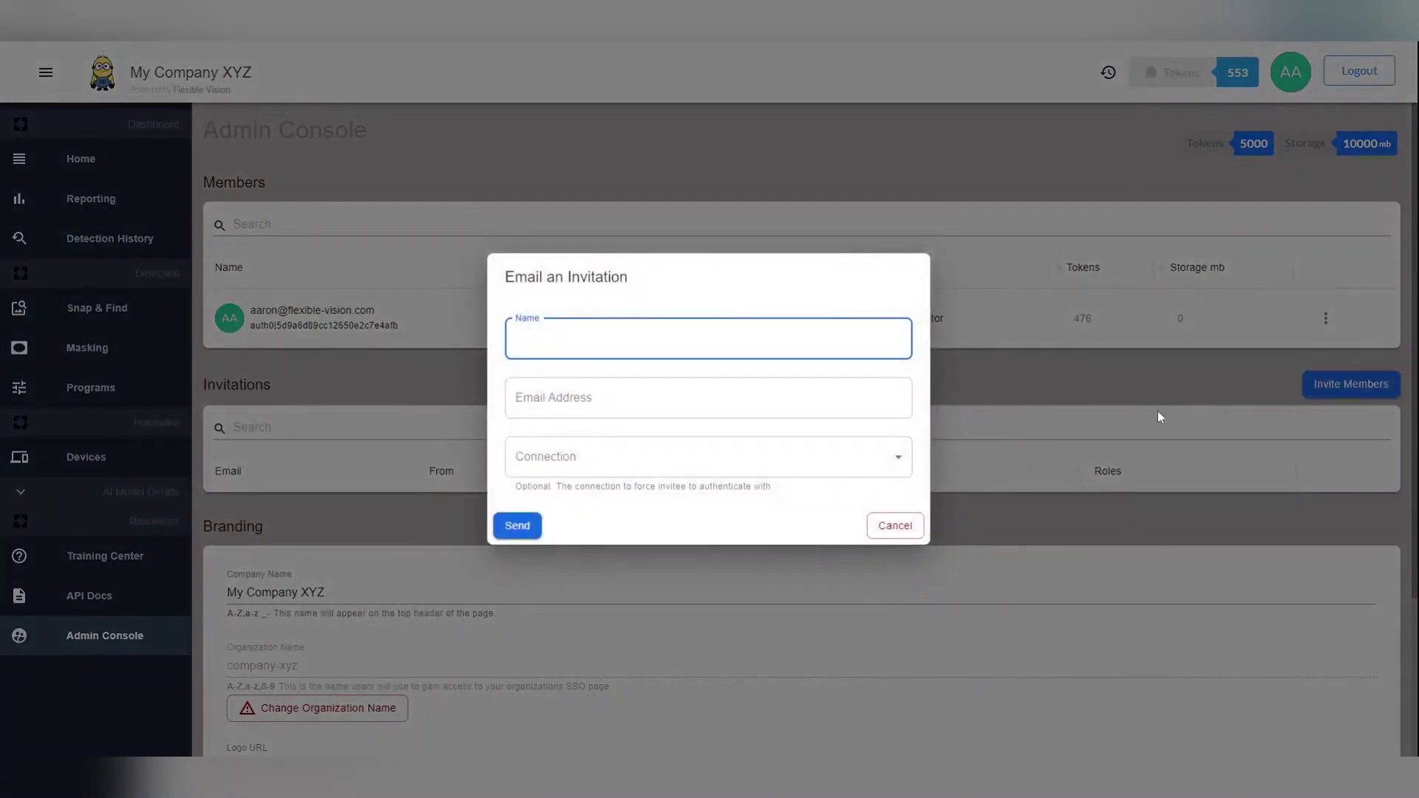
{"action": "left_click", "coordinate": [890, 402]}
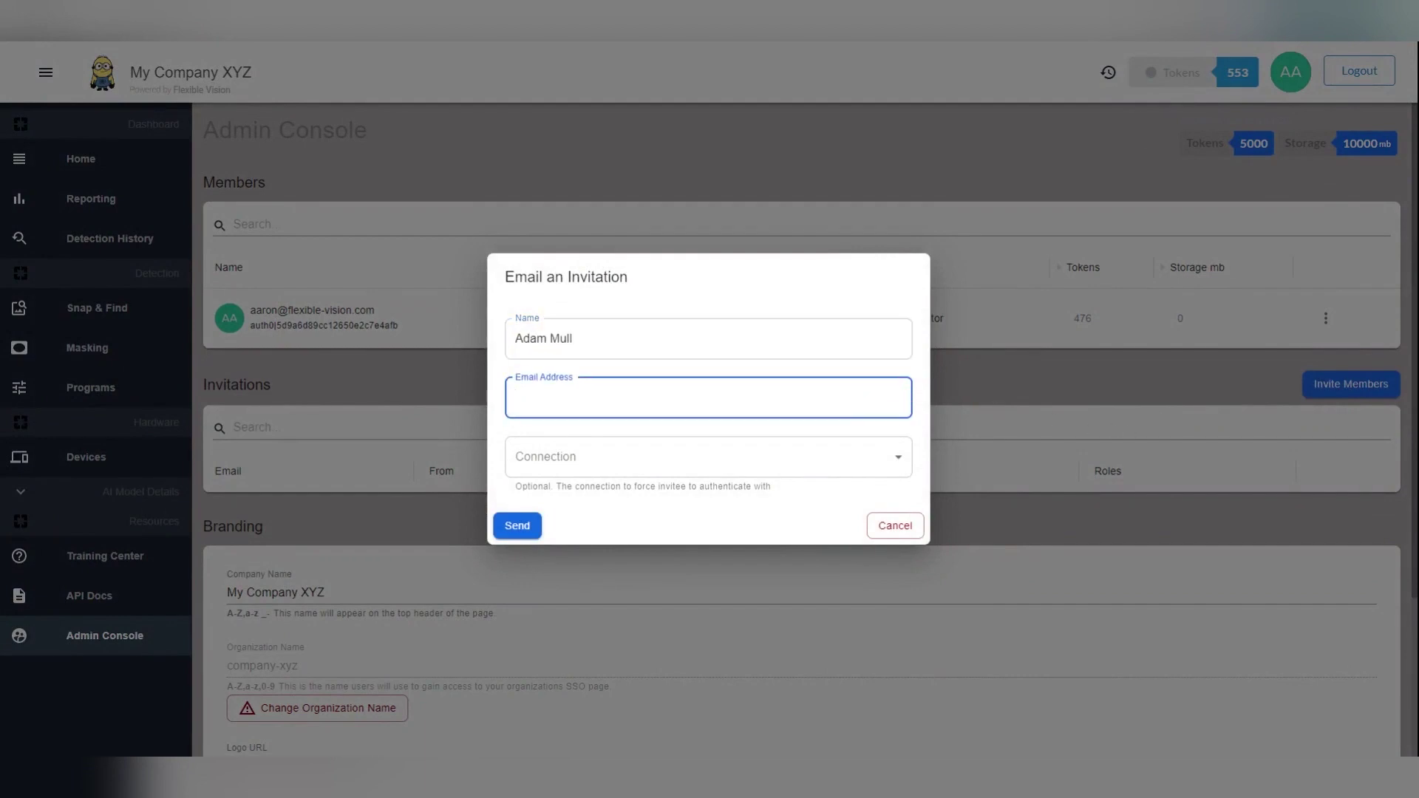
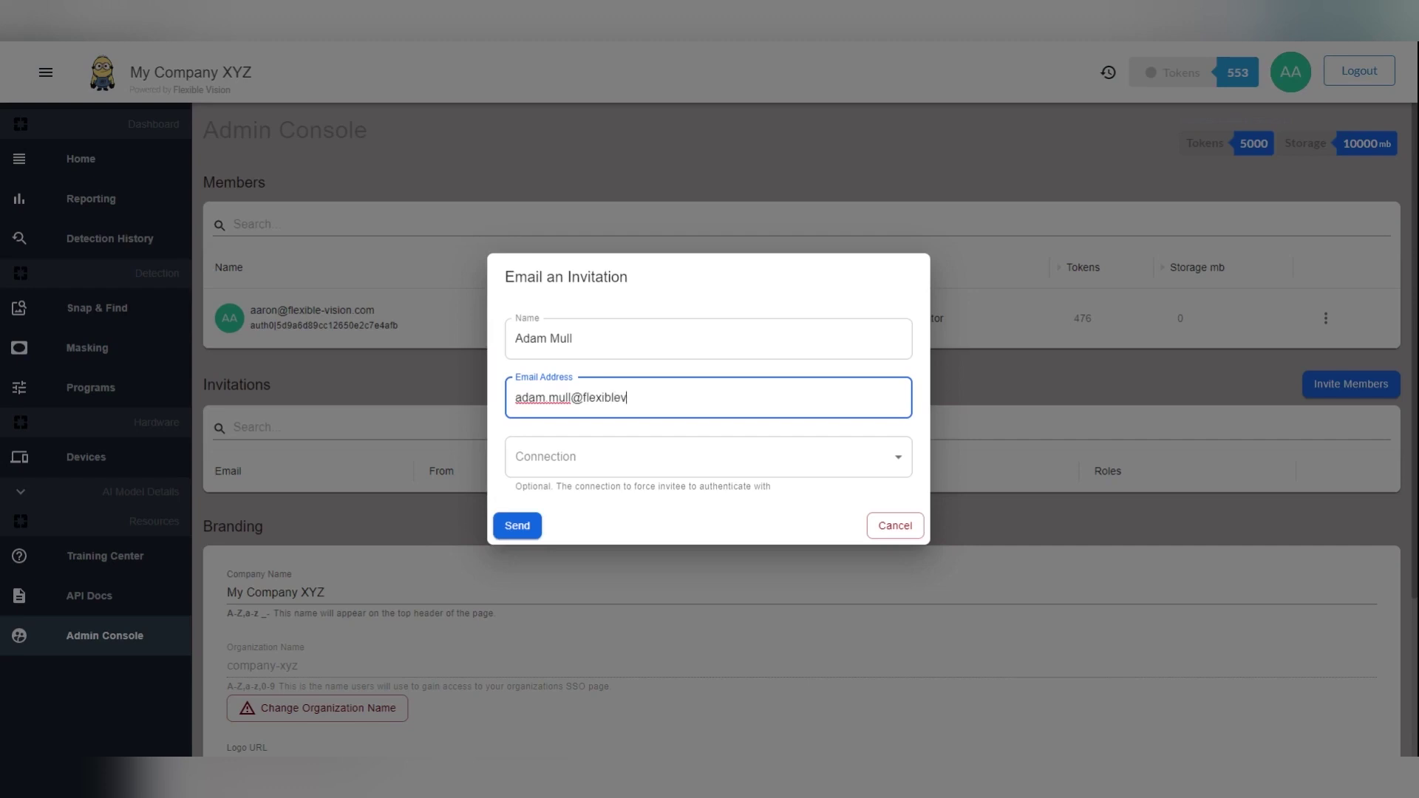
{"action": "left_click", "coordinate": [879, 464]}
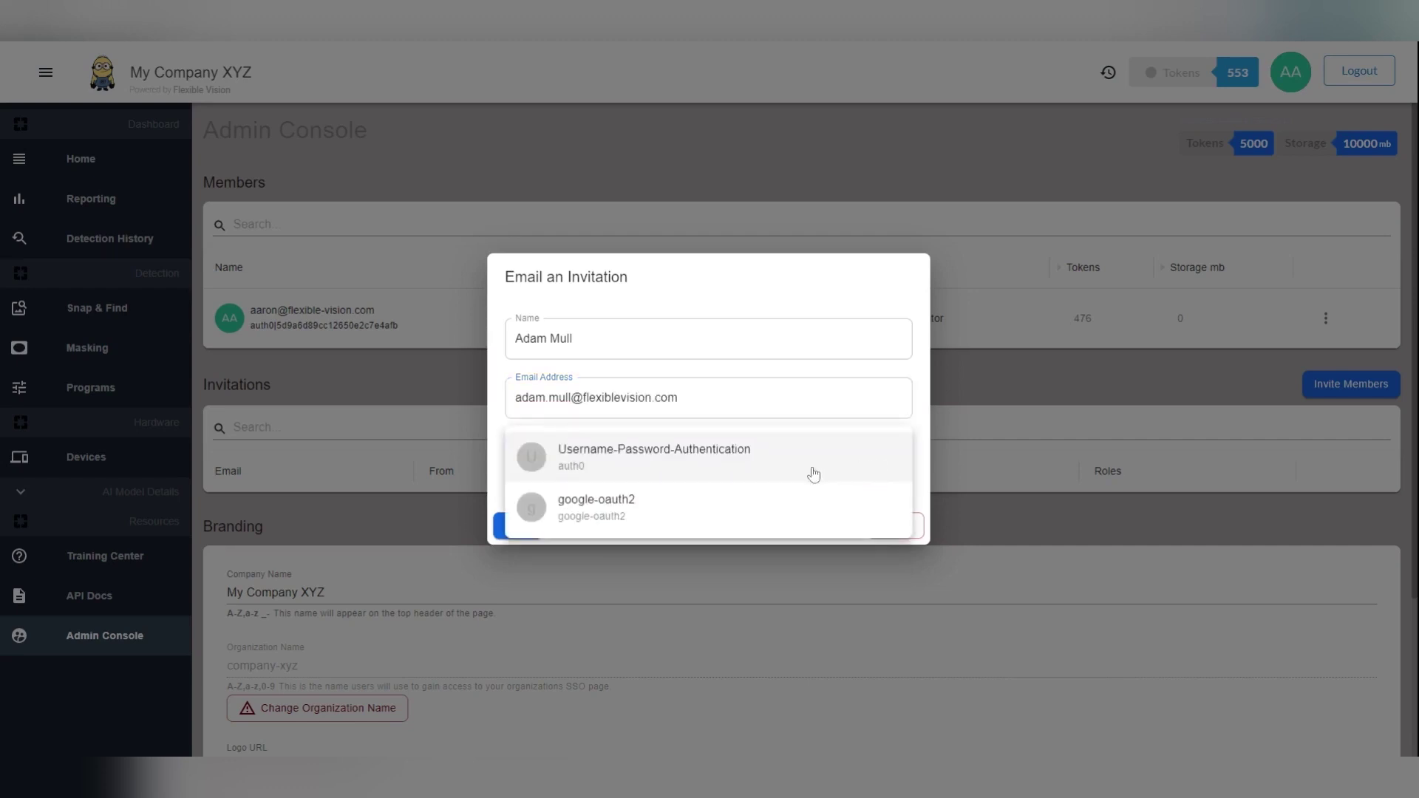
{"action": "left_click", "coordinate": [728, 523]}
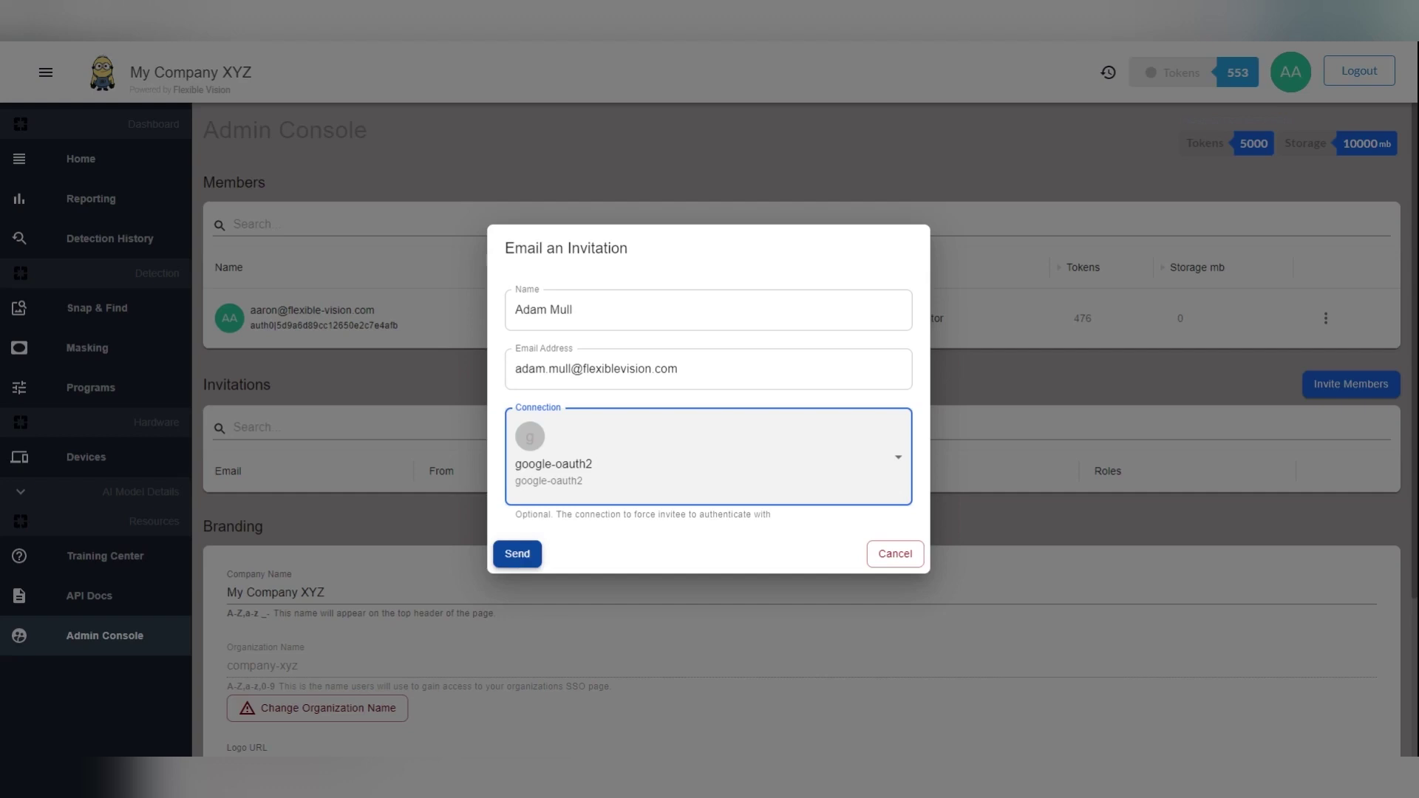
{"action": "left_click", "coordinate": [526, 555]}
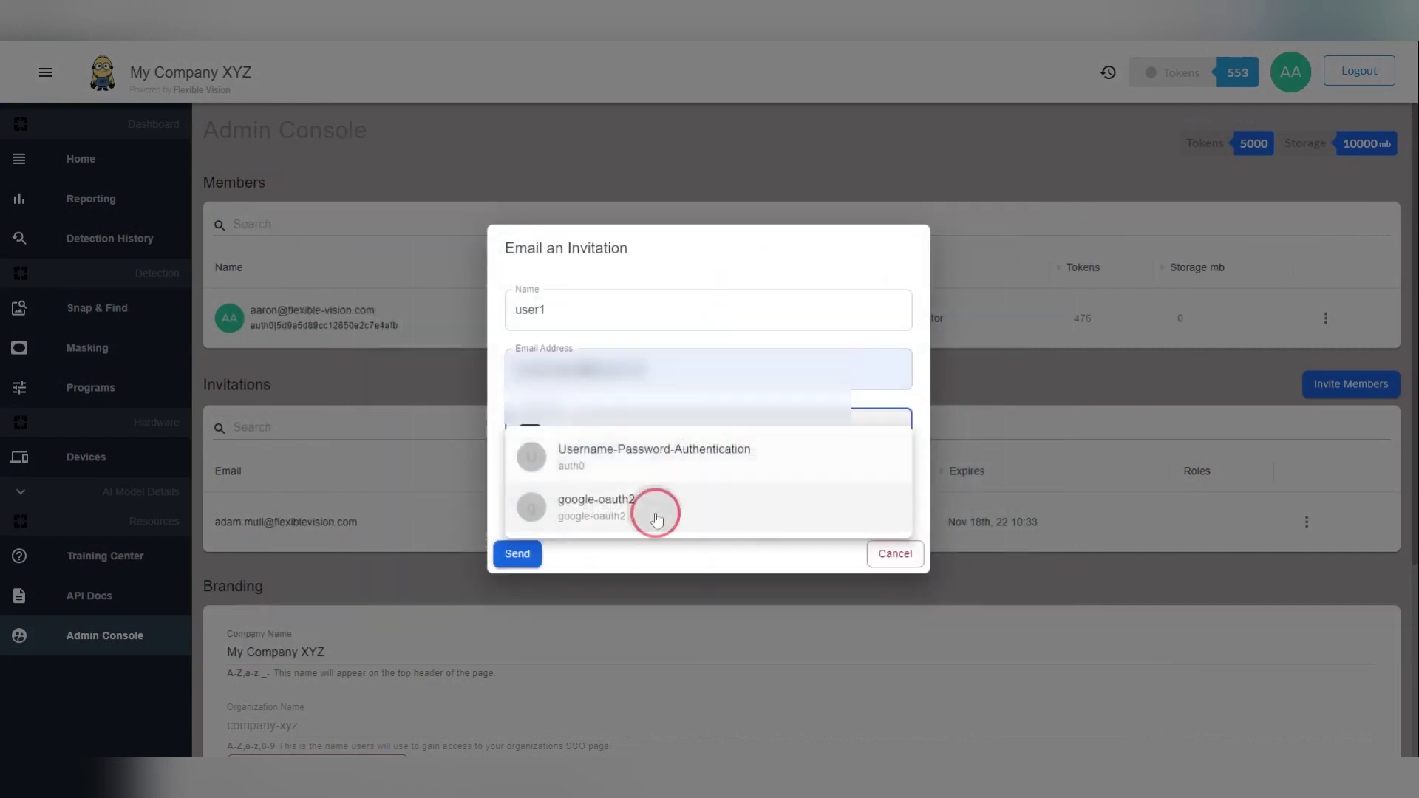
Send the second invitee's invitation with the google-oauth2 connection
{"action": "left_click", "coordinate": [656, 507]}
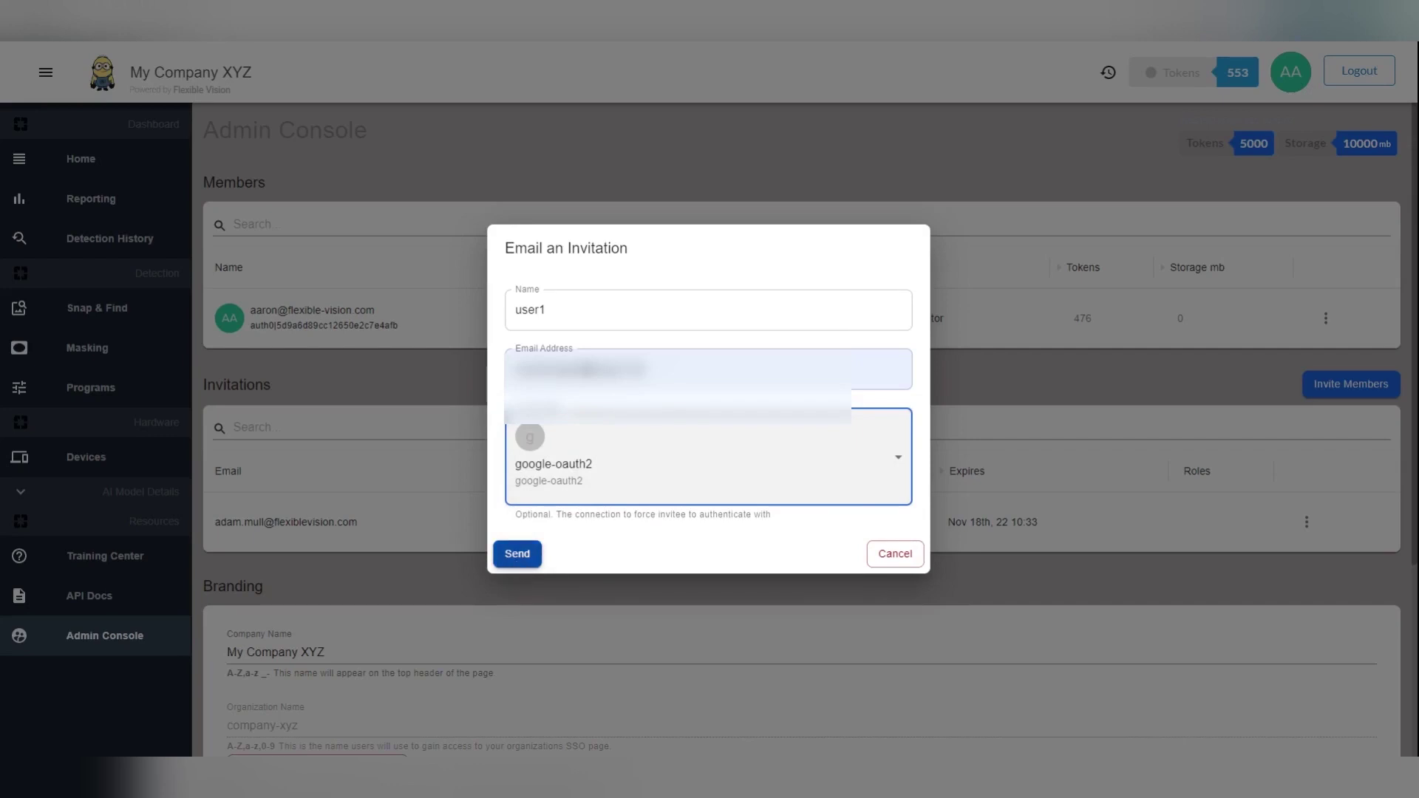
{"action": "left_click", "coordinate": [518, 562]}
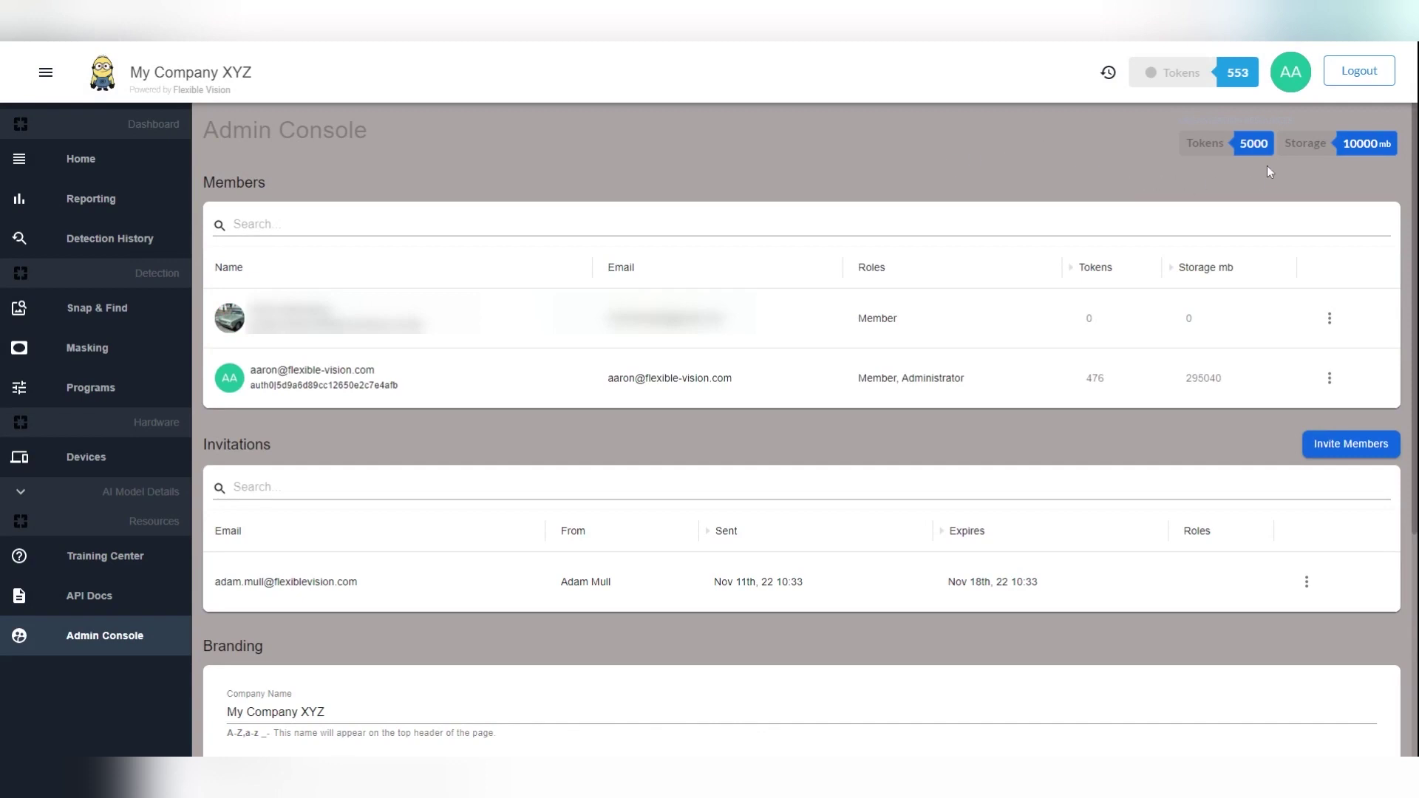
Allocate 200 tokens to the first member
{"action": "left_click", "coordinate": [1090, 323]}
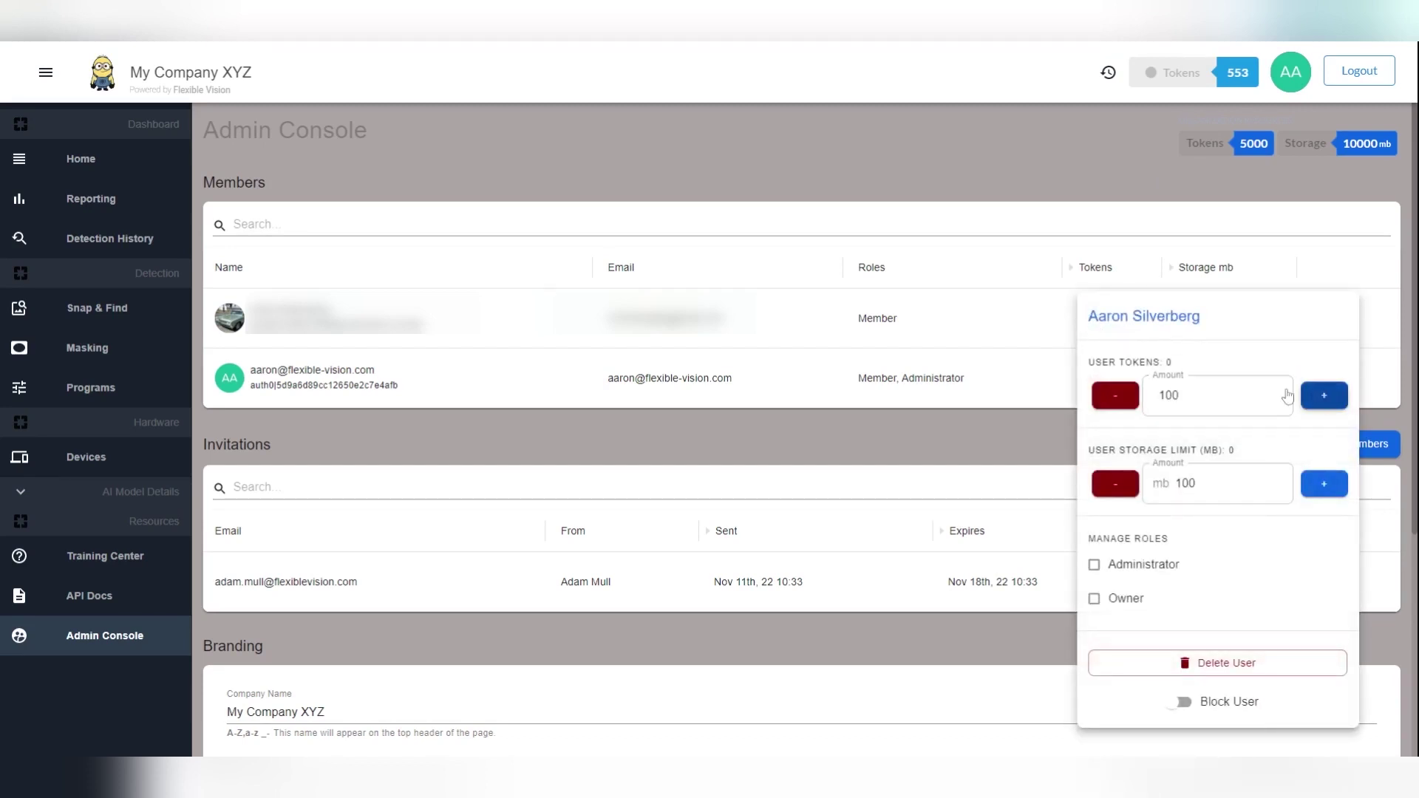
{"action": "left_click", "coordinate": [1162, 395]}
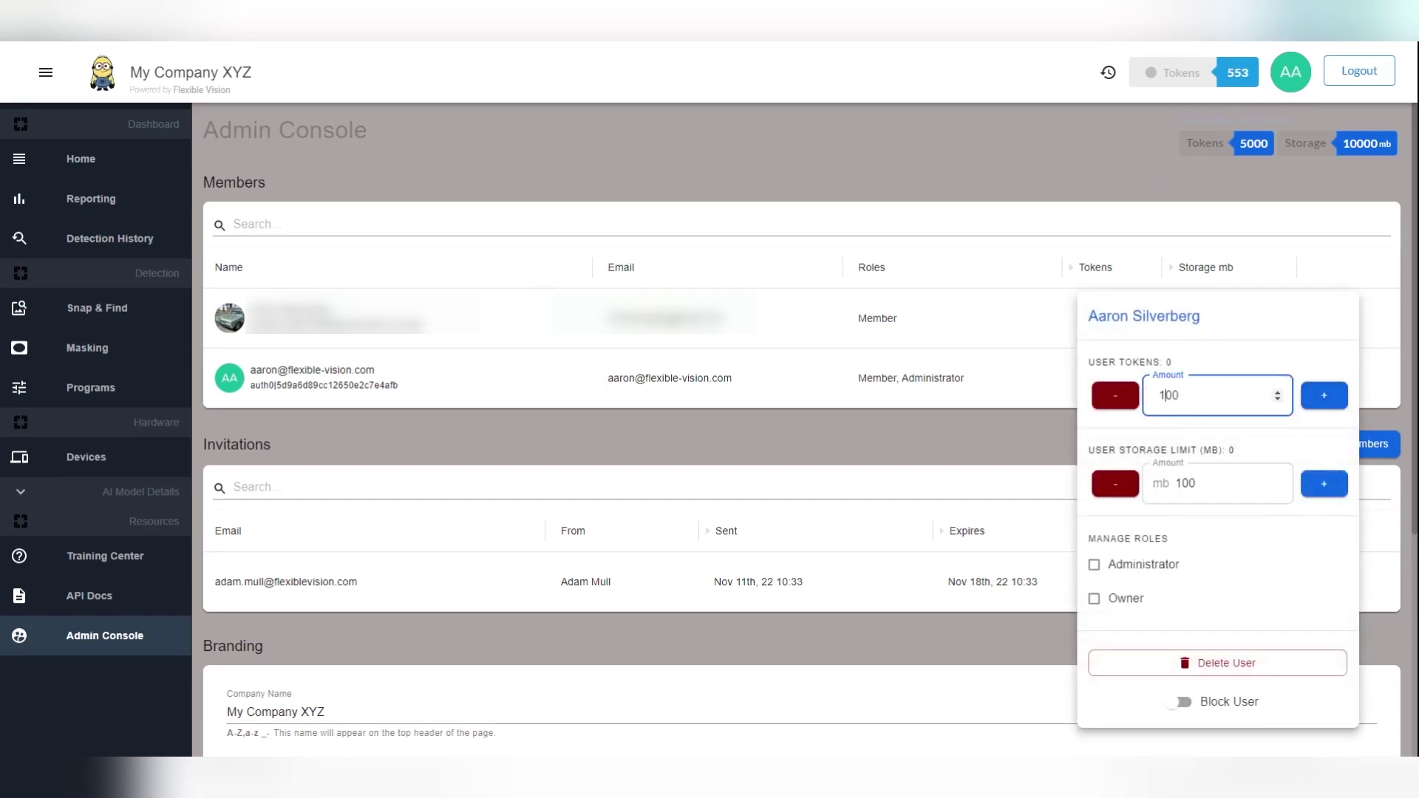
{"action": "key", "text": "BackSpace"}
{"action": "type", "text": "2"}
{"action": "left_click", "coordinate": [1325, 399]}
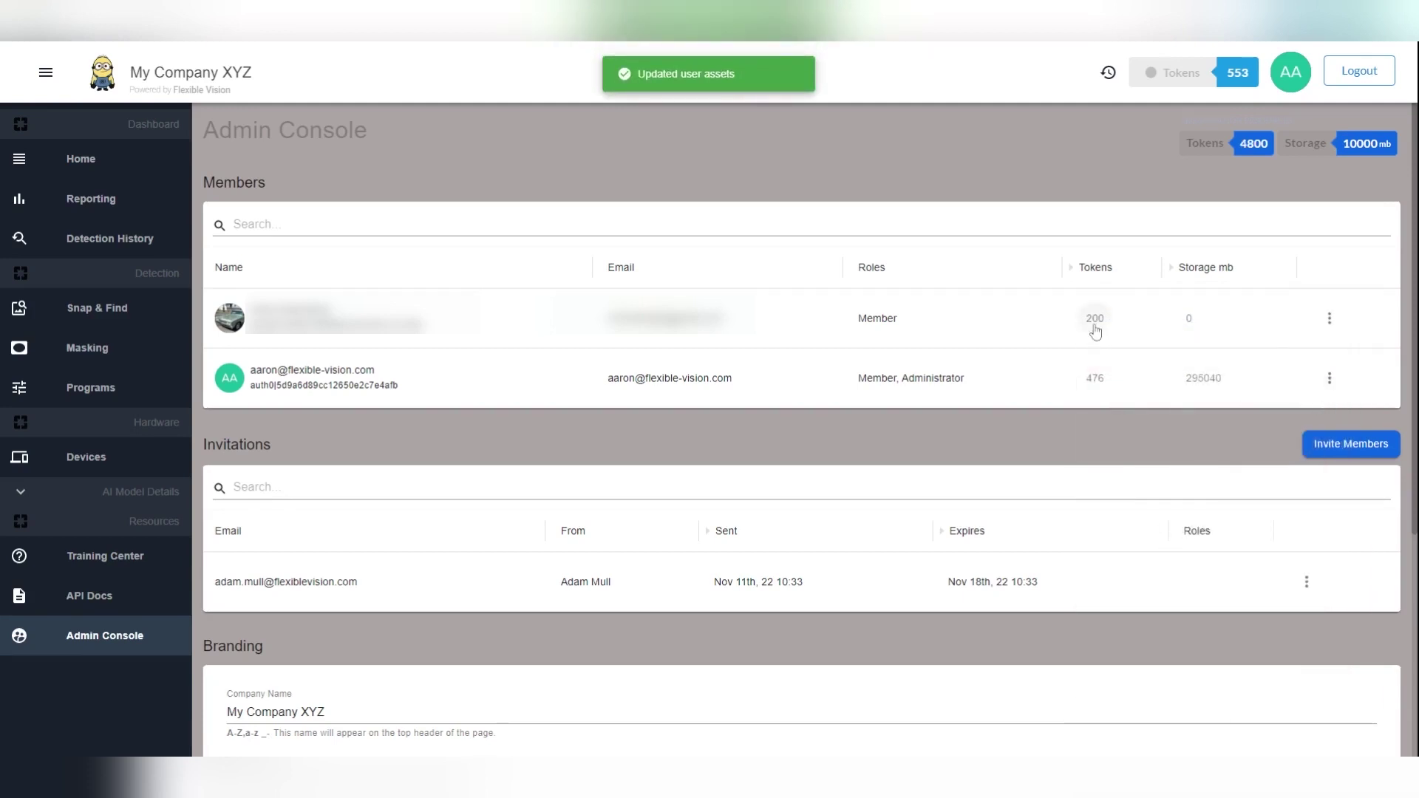
Allocate 500 mb of storage to the first member
{"action": "left_click", "coordinate": [1189, 325]}
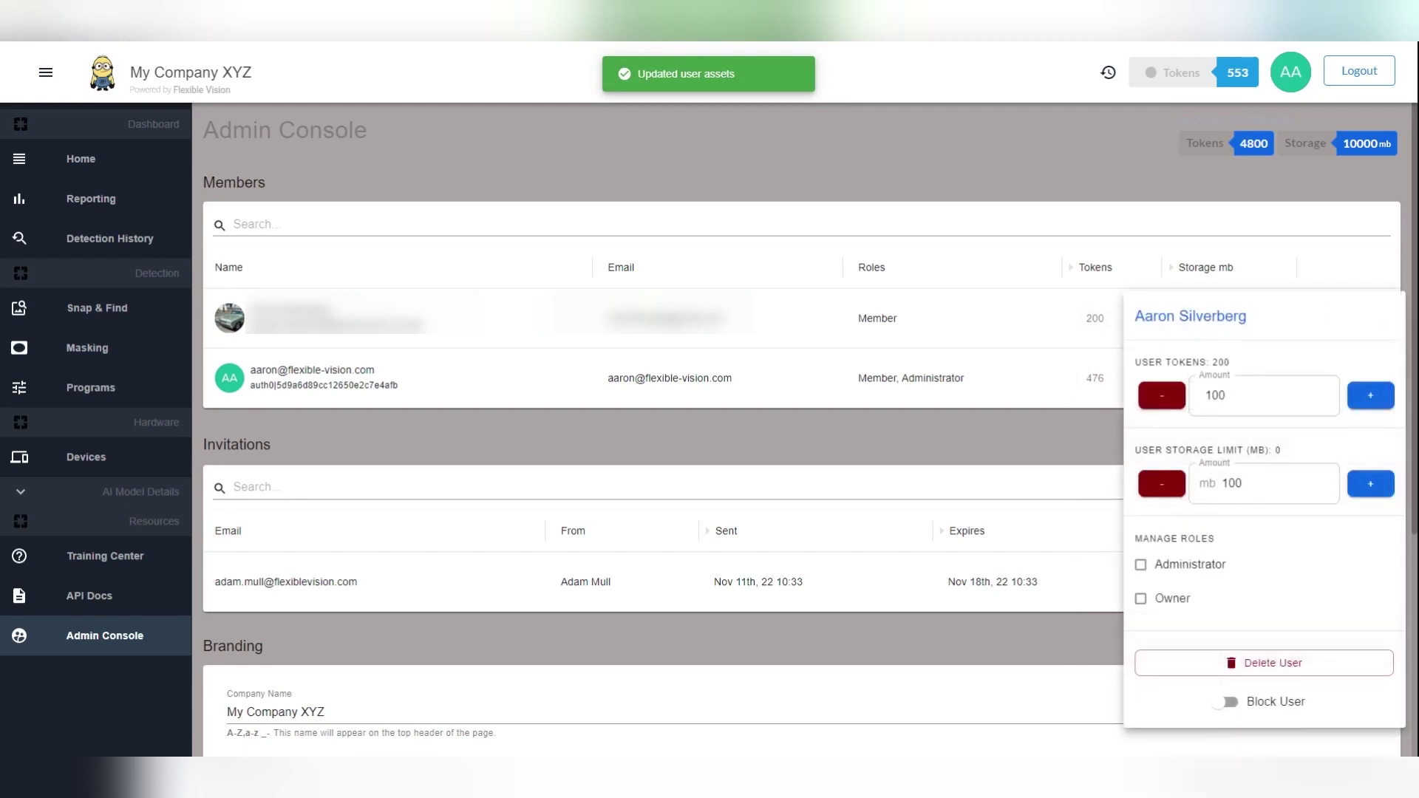
{"action": "left_click", "coordinate": [1227, 483]}
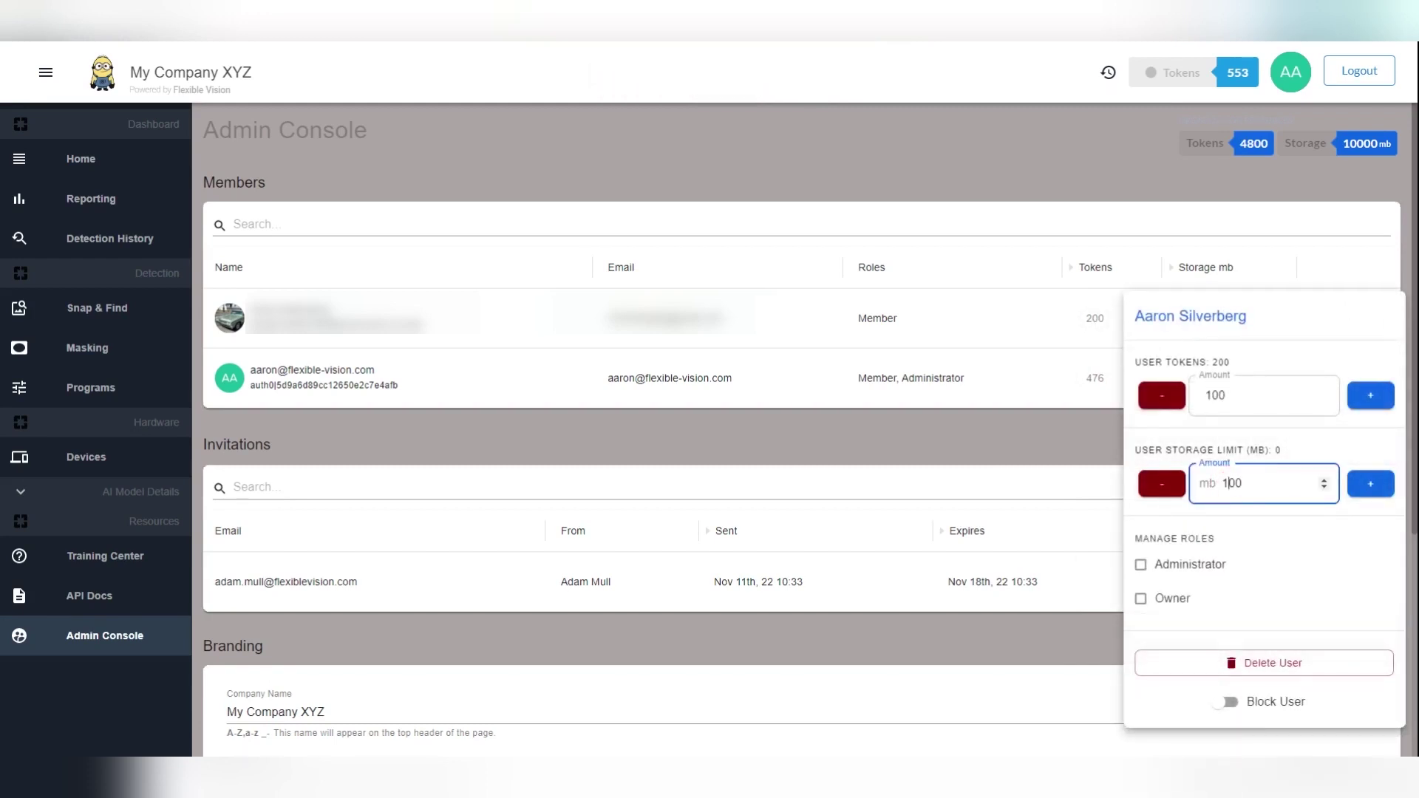
{"action": "key", "text": "BackSpace"}
{"action": "type", "text": "5"}
{"action": "left_click", "coordinate": [1372, 486]}
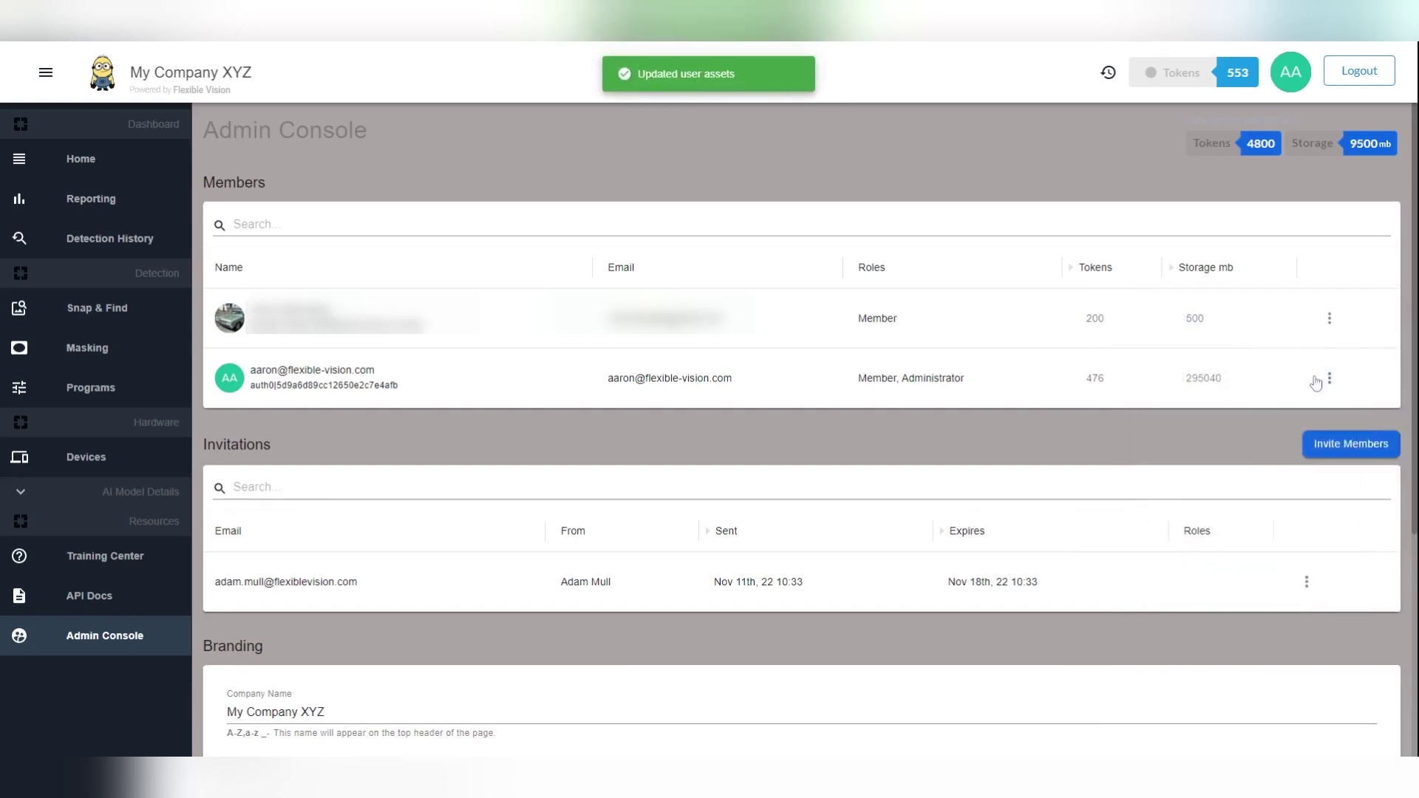
{"action": "left_click", "coordinate": [1329, 325]}
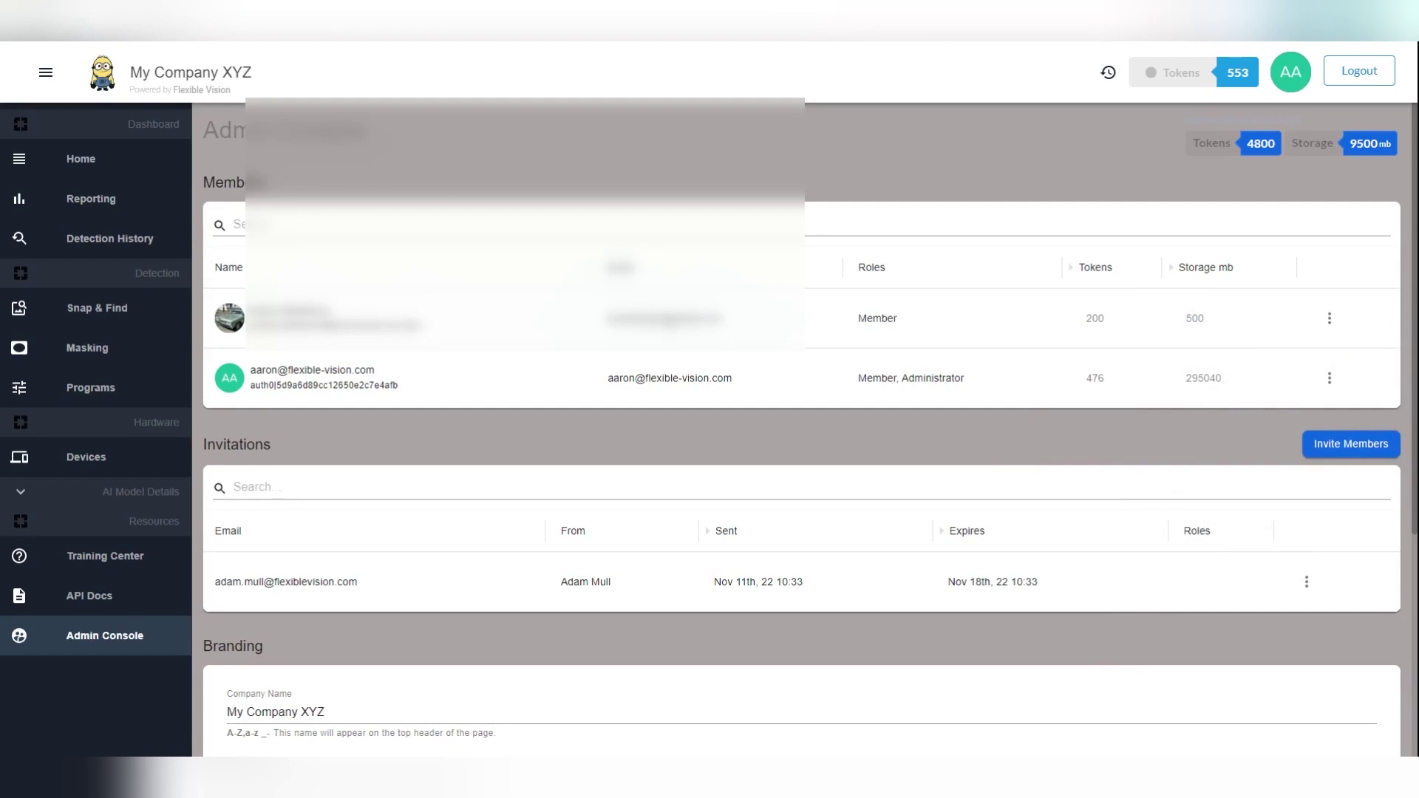
In Branding, replace XYZ with ABC so the company name reads My Company ABC
{"action": "scroll", "coordinate": [952, 437], "scroll_direction": "down", "scroll_amount": 3}
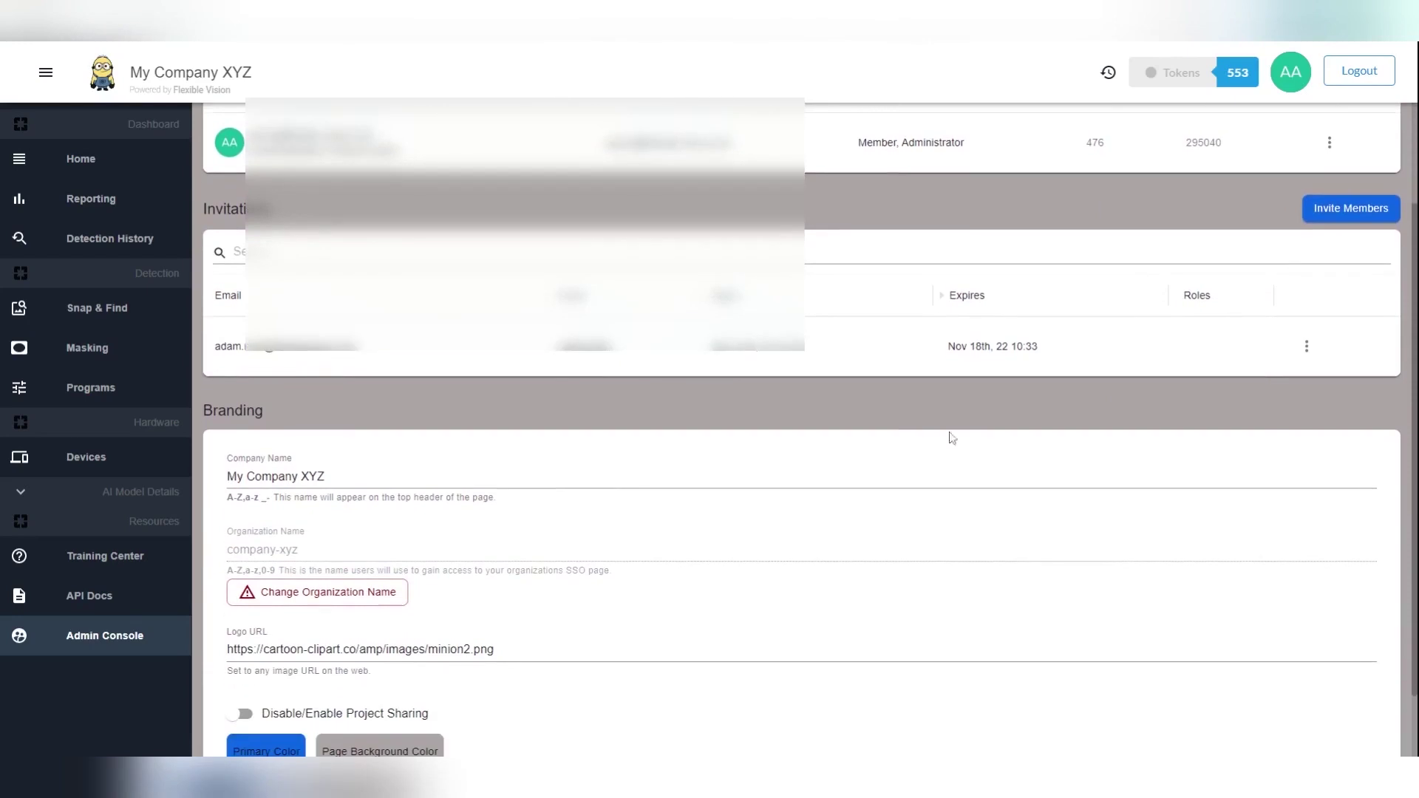
{"action": "double_click", "coordinate": [312, 477]}
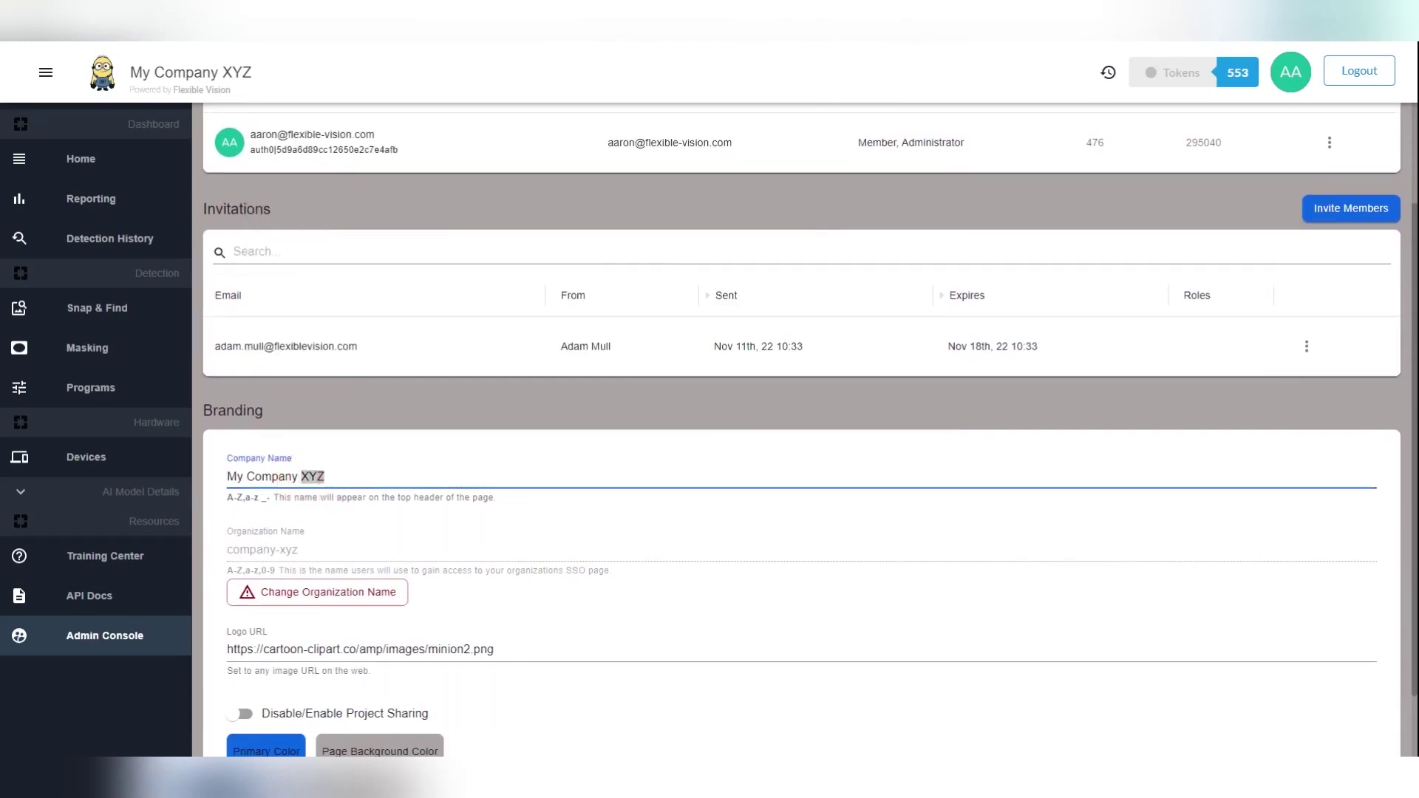
{"action": "type", "text": "ABC"}
Select the logo URL field and switch project sharing on
{"action": "scroll", "coordinate": [385, 649], "scroll_direction": "down", "scroll_amount": 1}
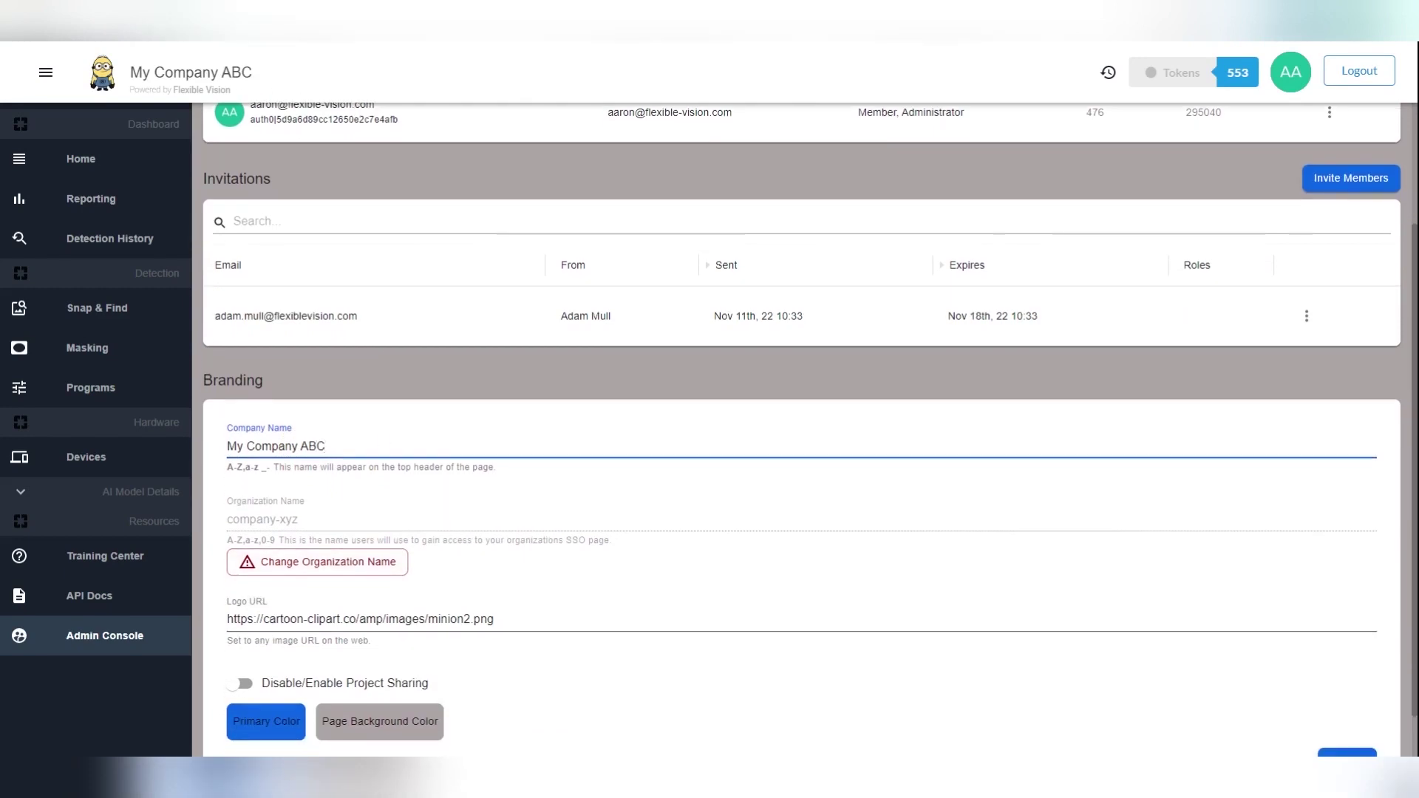
{"action": "left_click", "coordinate": [497, 619]}
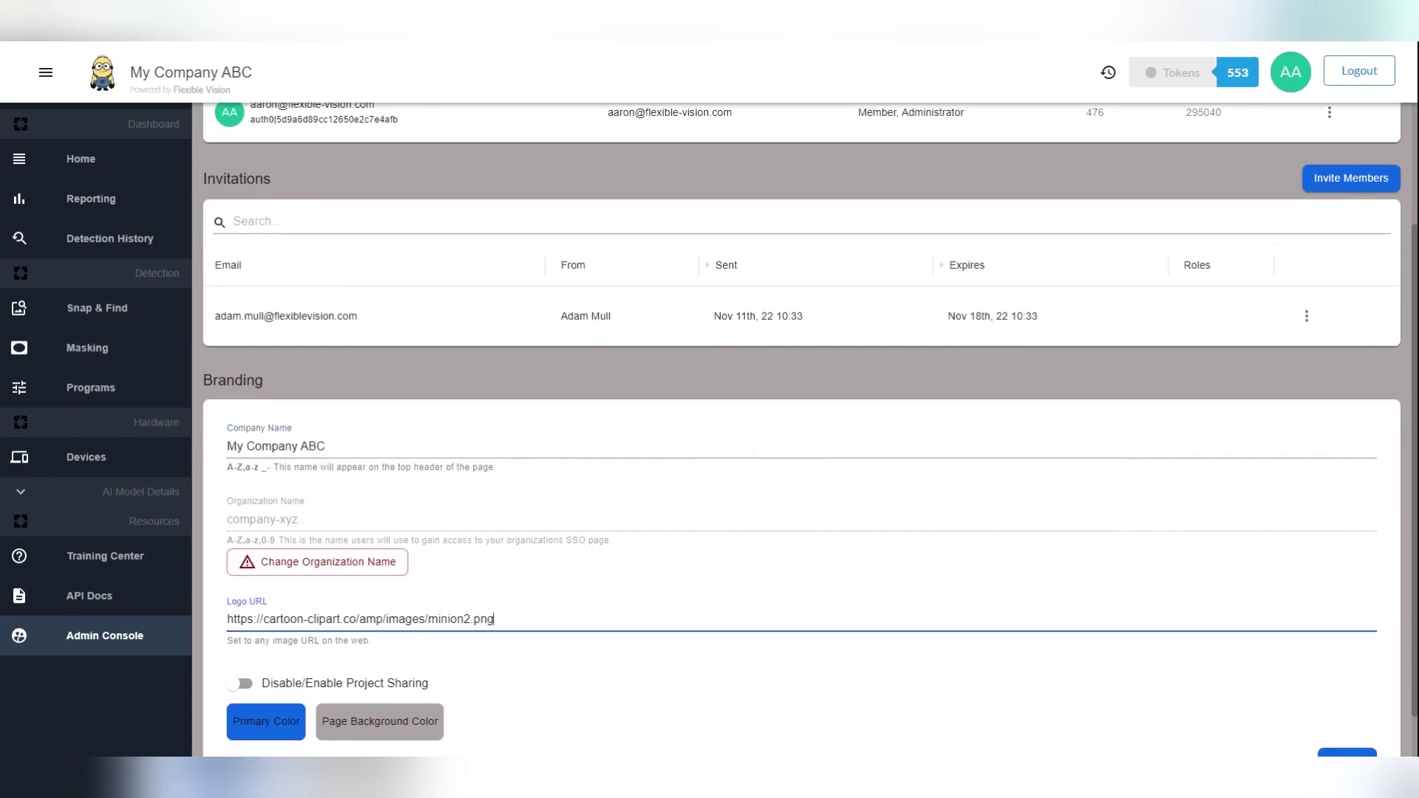
{"action": "scroll", "coordinate": [802, 444], "scroll_direction": "down", "scroll_amount": 1}
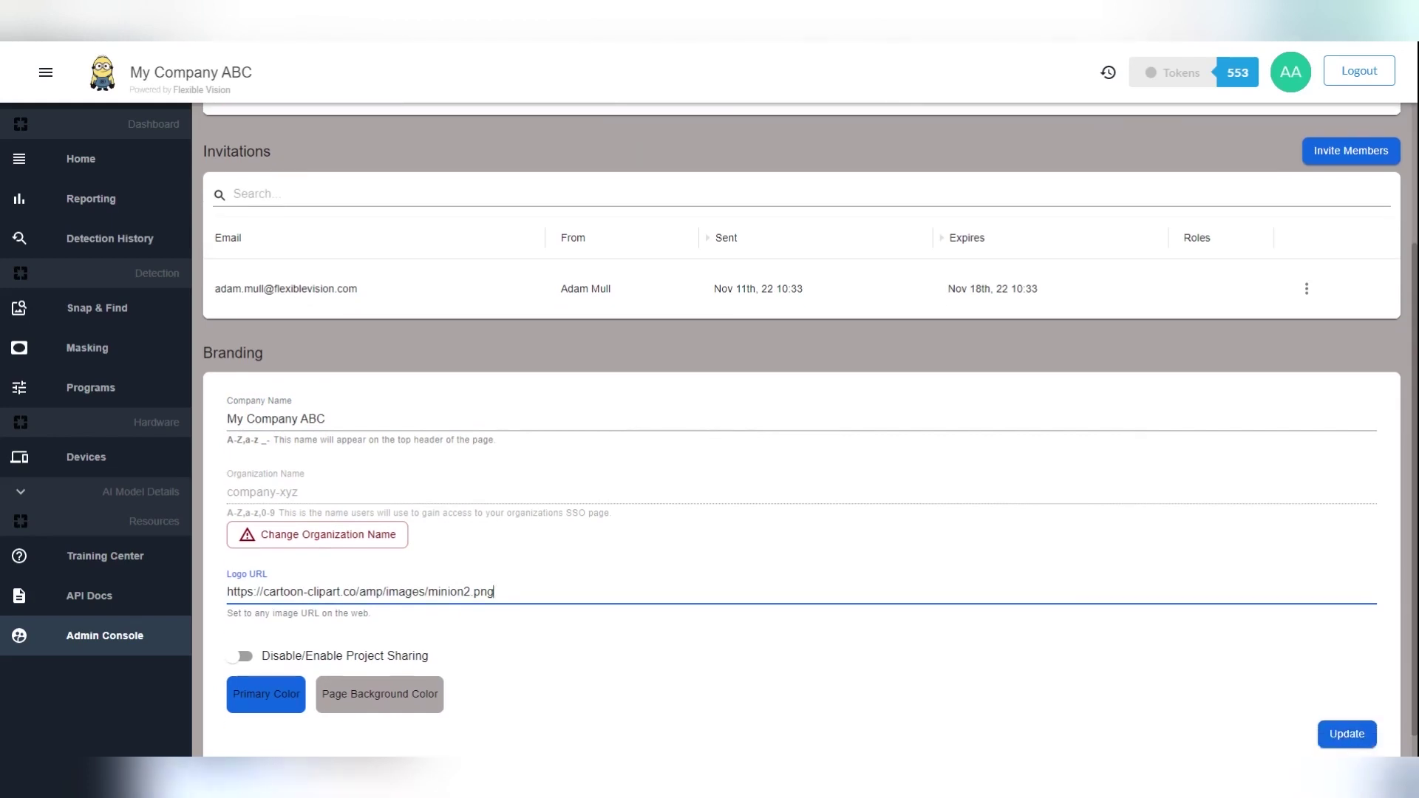
{"action": "left_click", "coordinate": [244, 635]}
Turn project sharing off, set bright green primary and red page background colours, and save
{"action": "left_click", "coordinate": [250, 637]}
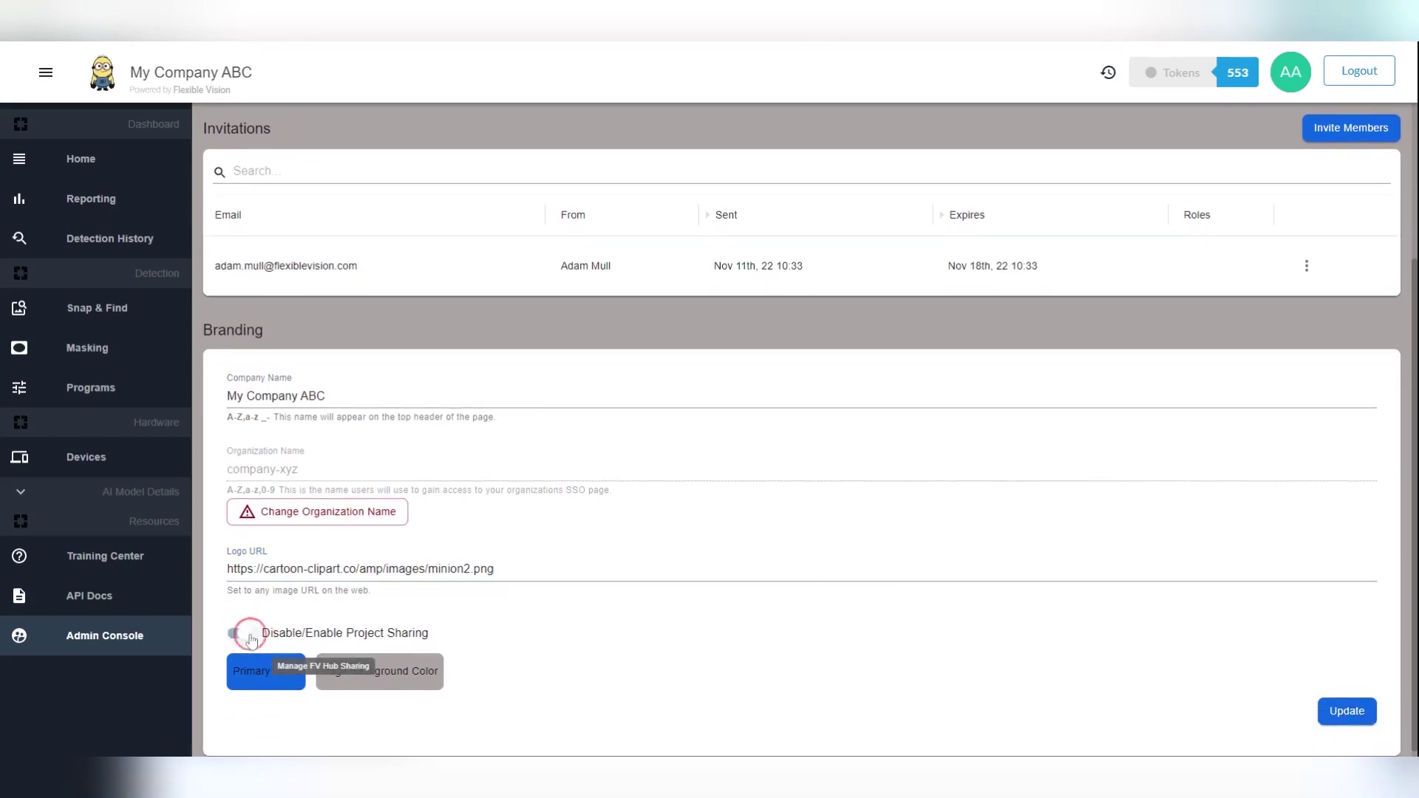
{"action": "left_click", "coordinate": [259, 685]}
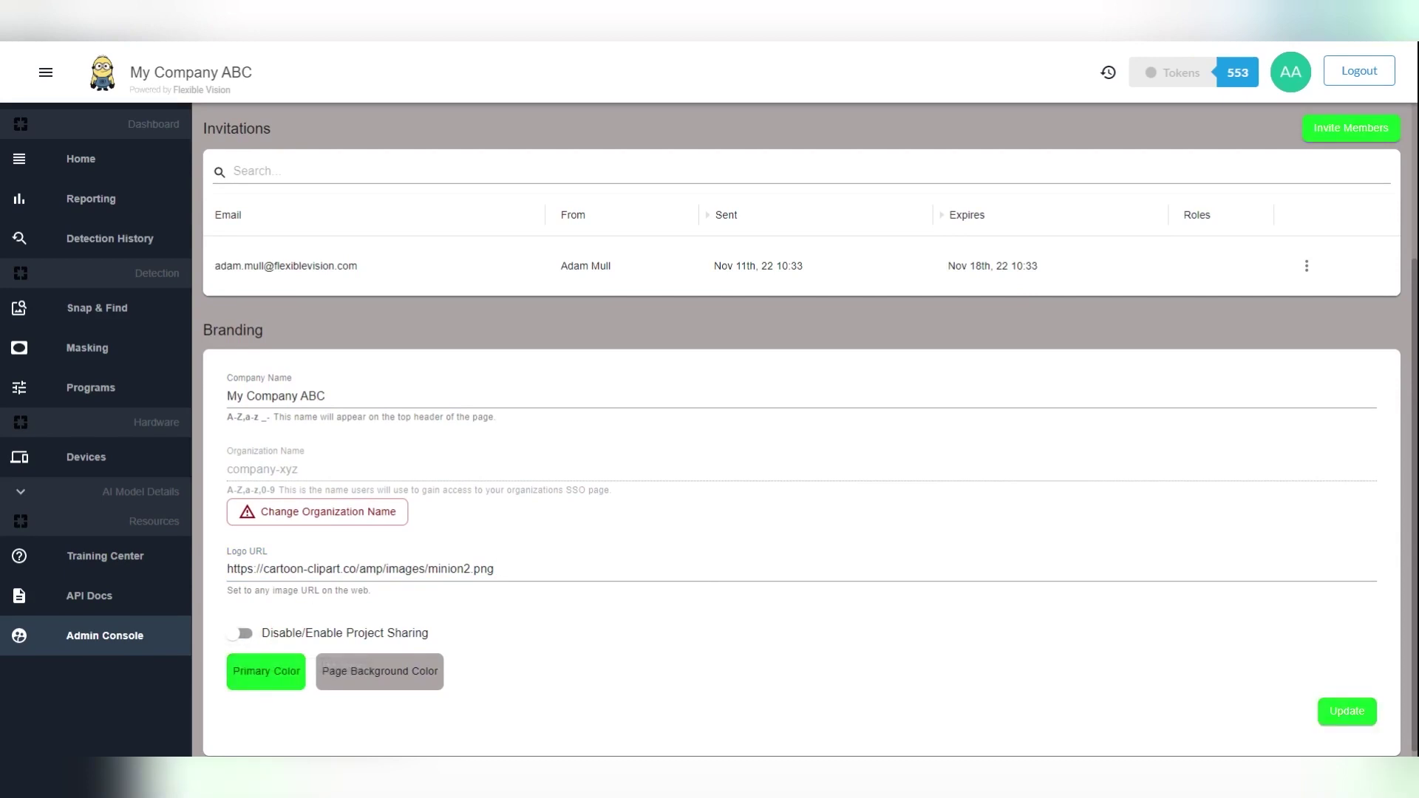
{"action": "left_click", "coordinate": [395, 669]}
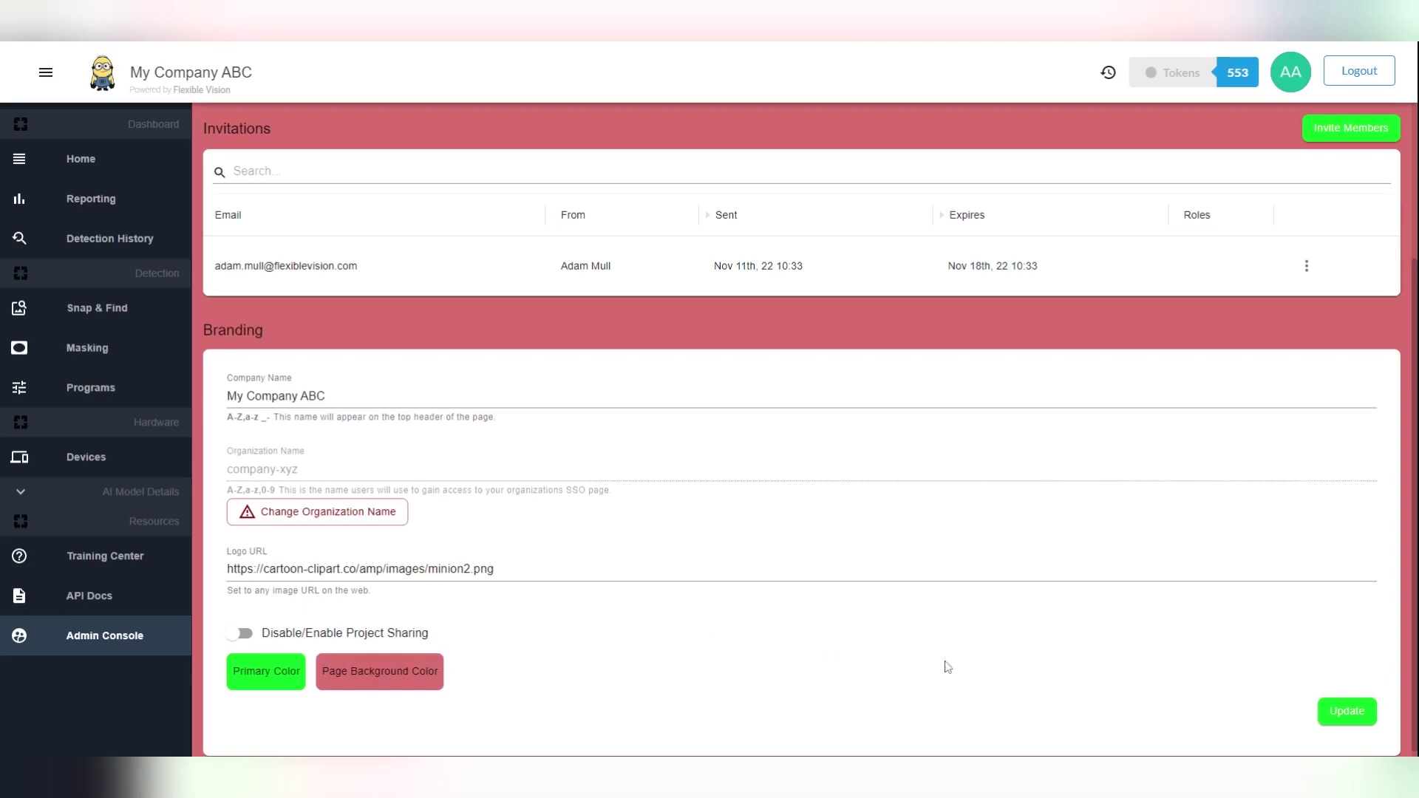
{"action": "left_click", "coordinate": [1345, 723]}
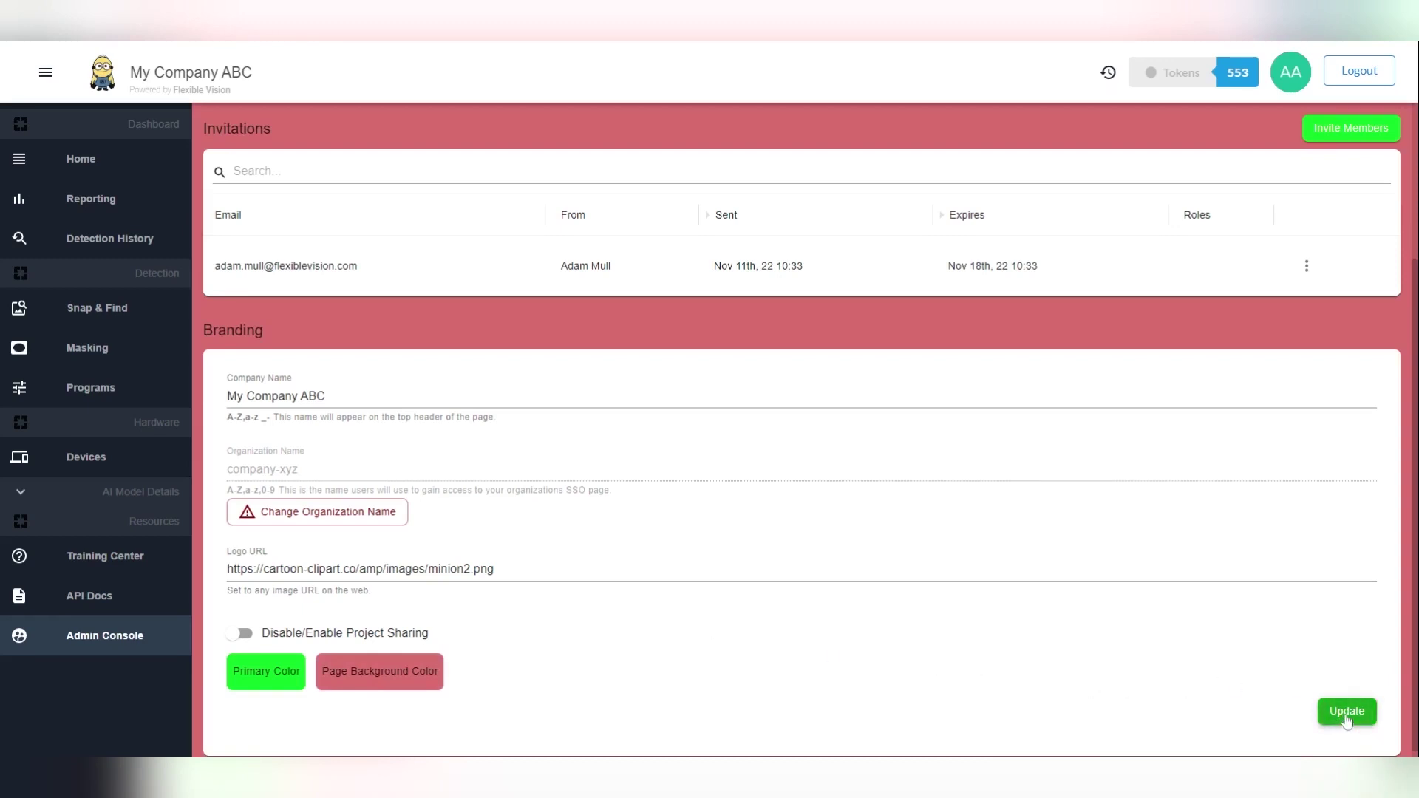